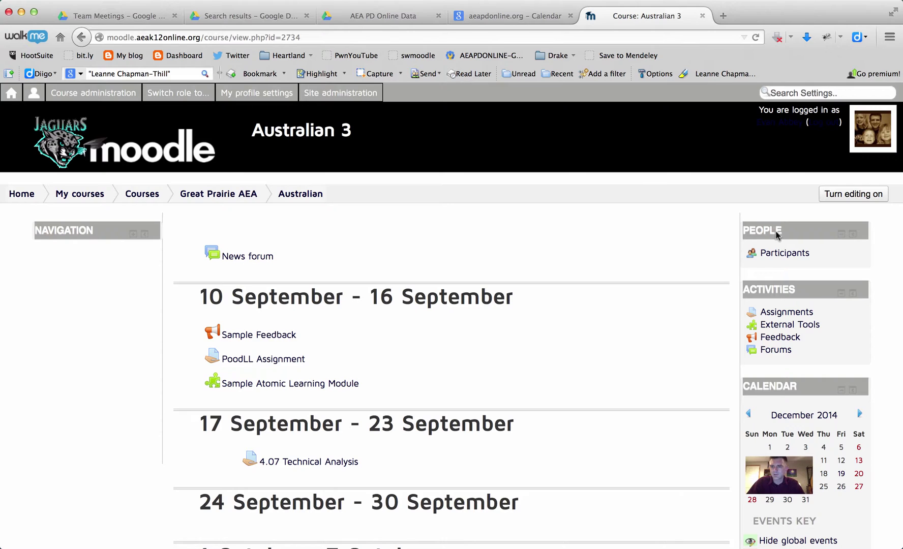
- Turn editing on and add an External Tool activity to the 10 September - 16 September week
left_click(851, 193)
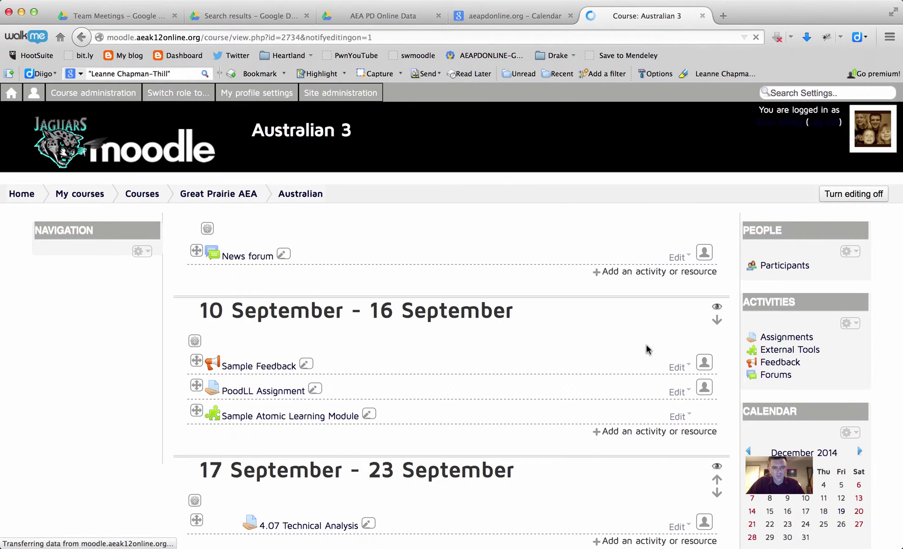
left_click(653, 432)
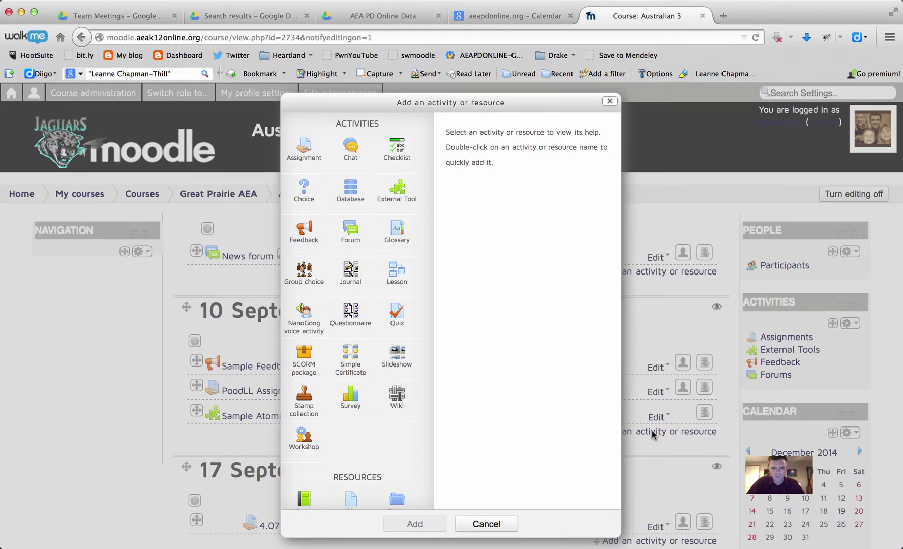
left_click(396, 204)
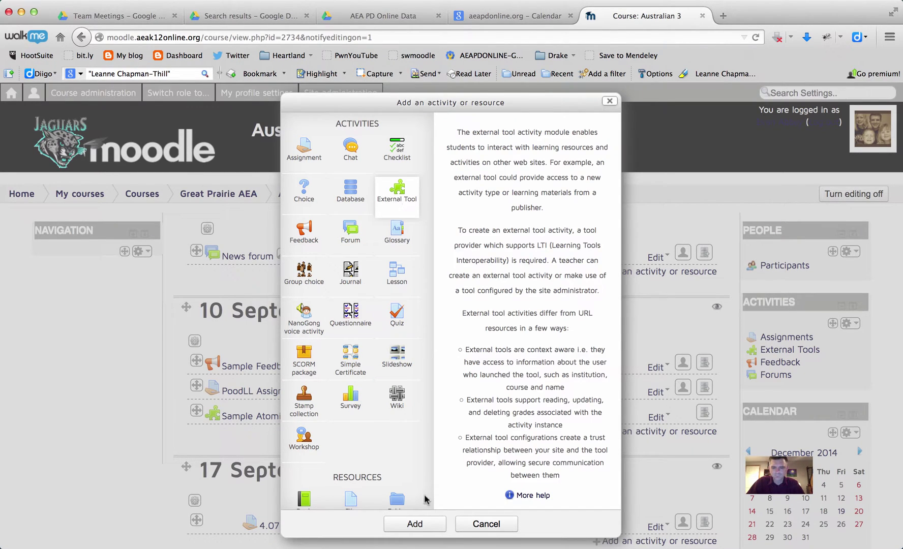
left_click(426, 523)
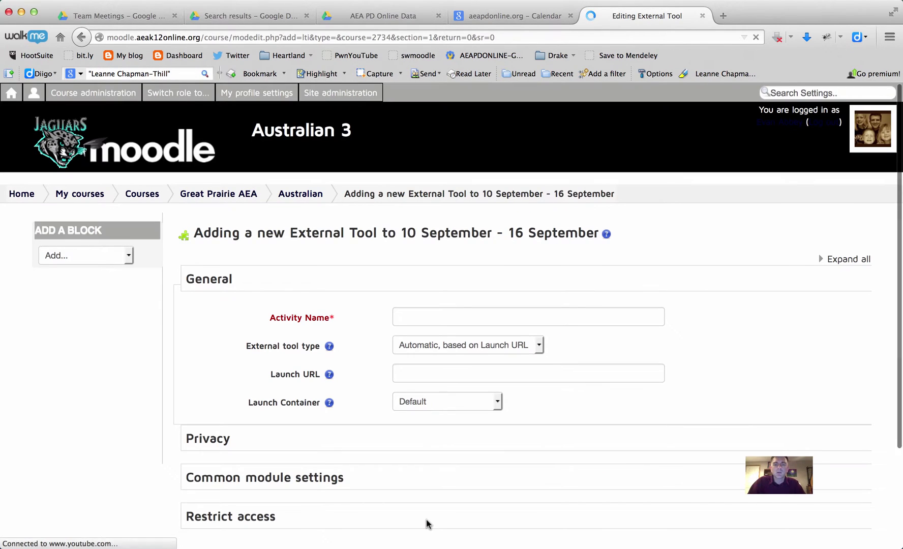
- Name the activity 'Power Point Tutorials' and set its external tool type to Atomic Learning
left_click(431, 317)
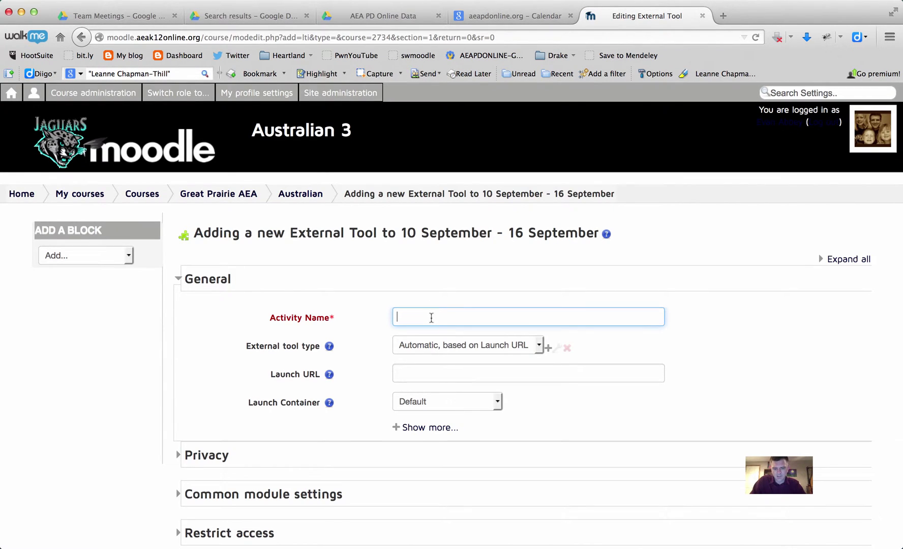
type("Power Point Tutorials")
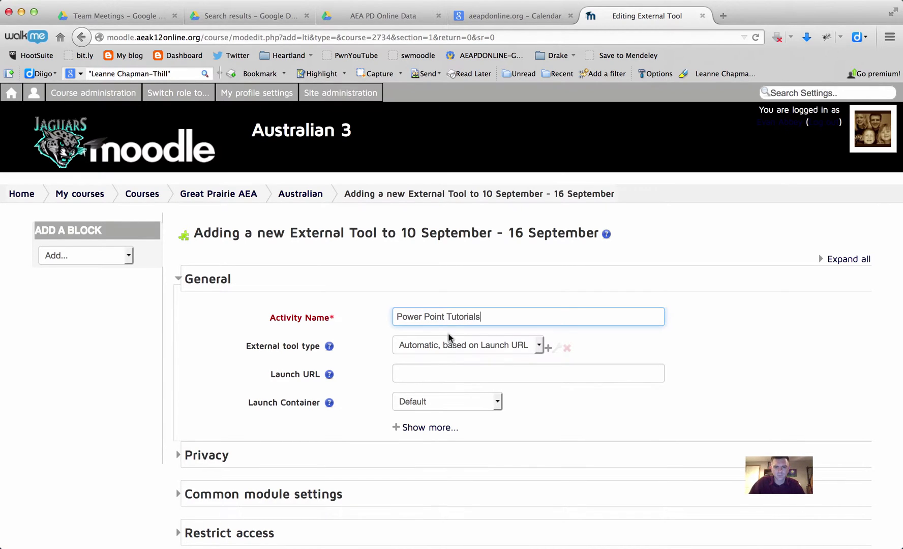
left_click(449, 345)
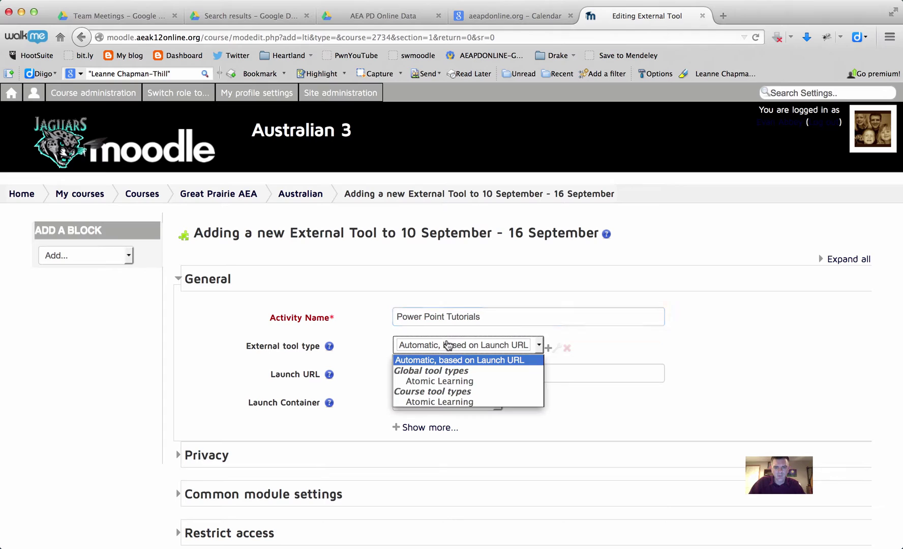
left_click(427, 381)
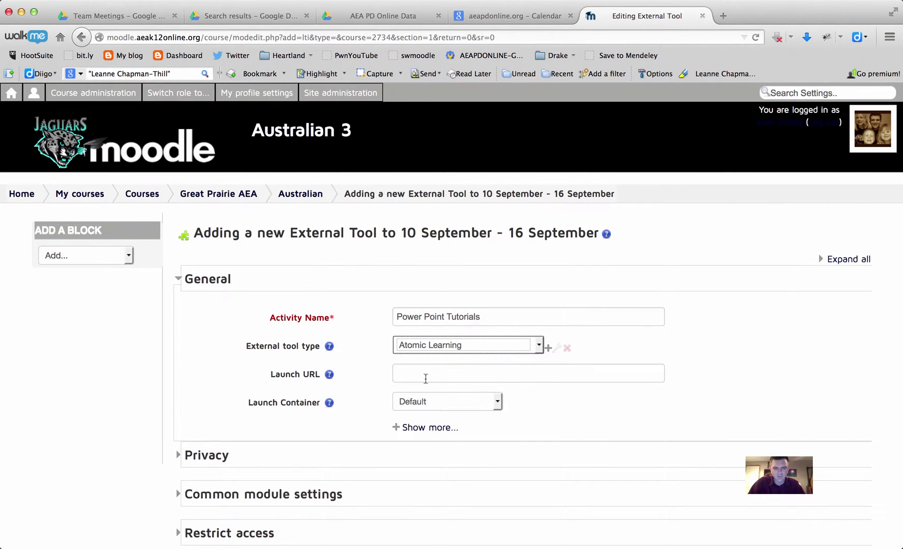
- Uncheck Accept grades from the tool in the Privacy settings
scroll(438, 391, "down", 3)
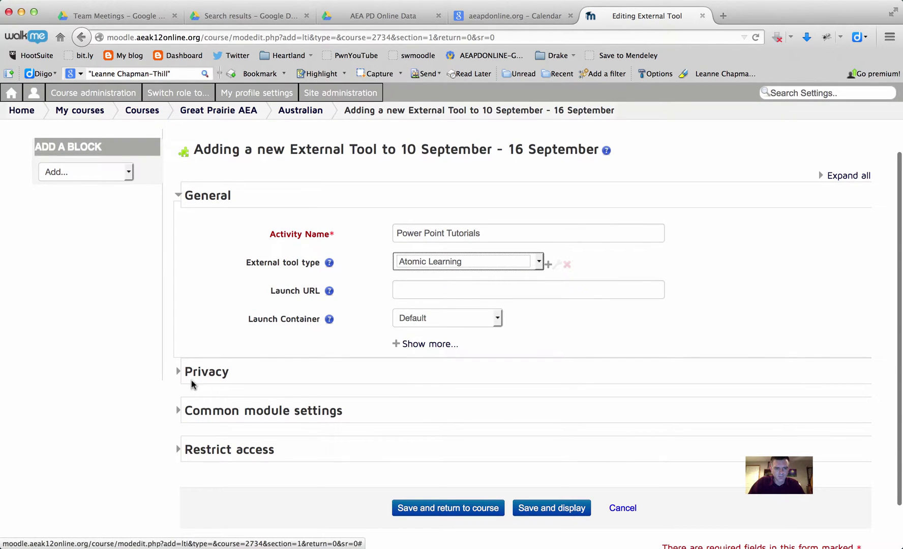
left_click(179, 411)
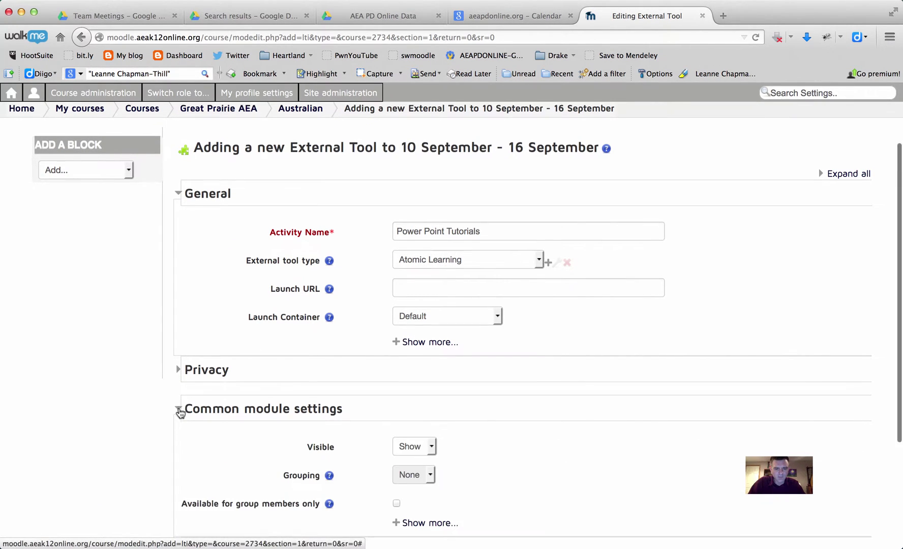
scroll(179, 411, "down", 2)
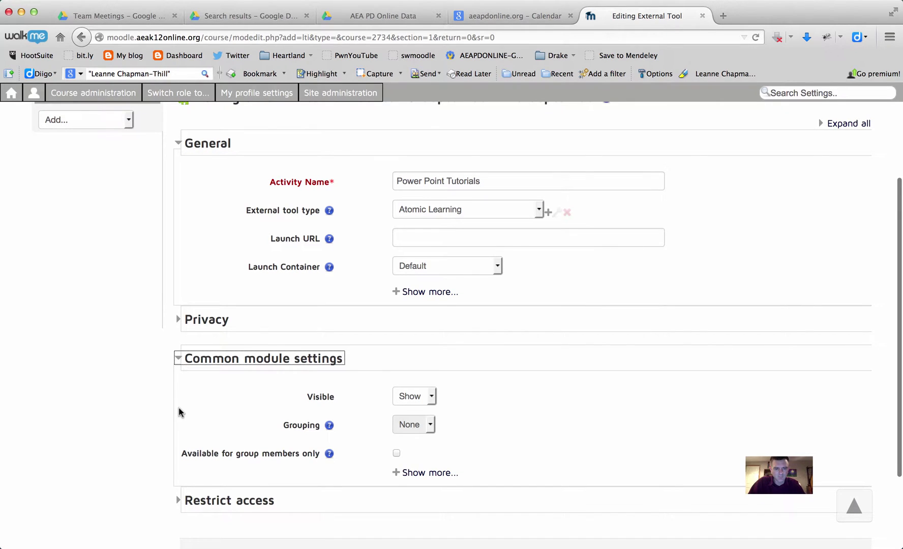
scroll(179, 410, "down", 1)
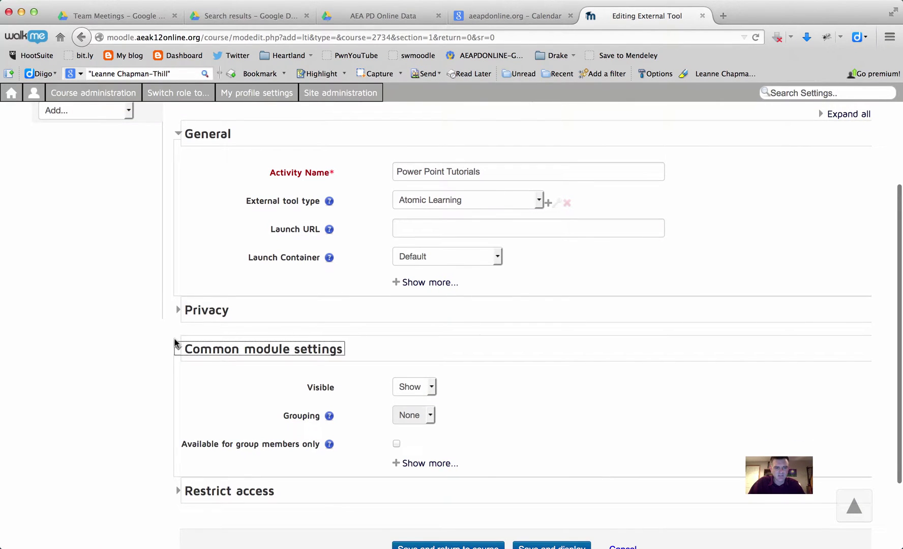
left_click(178, 310)
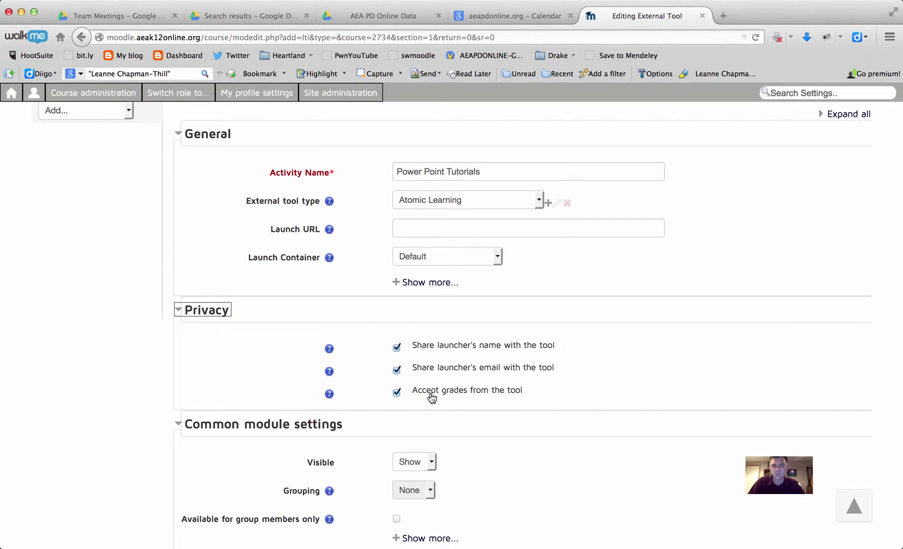
left_click(396, 392)
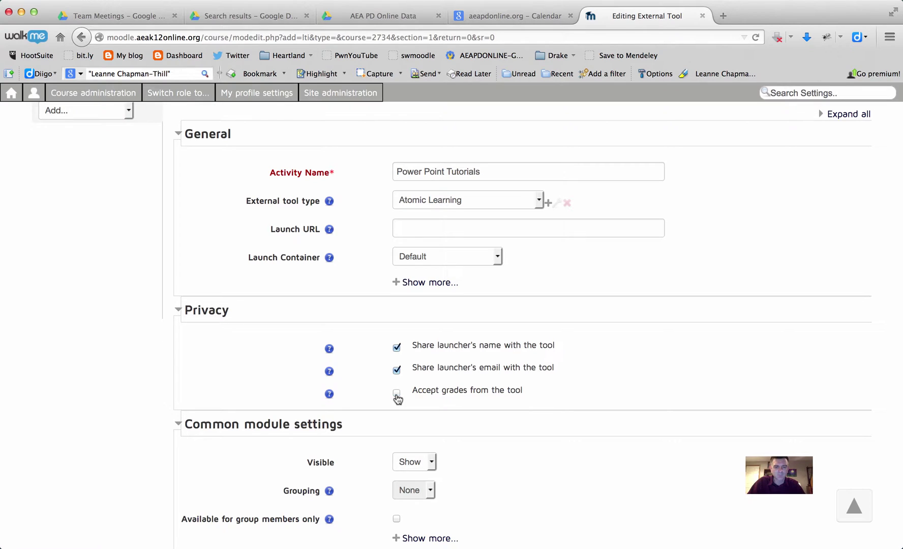
scroll(441, 422, "down", 5)
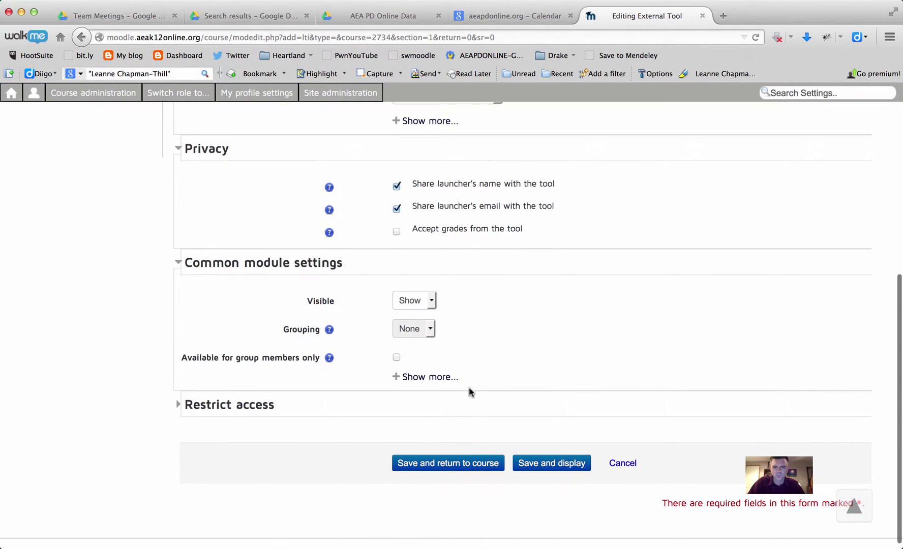
- Save and display the activity, then search Atomic Learning for 'Power Point'
left_click(518, 465)
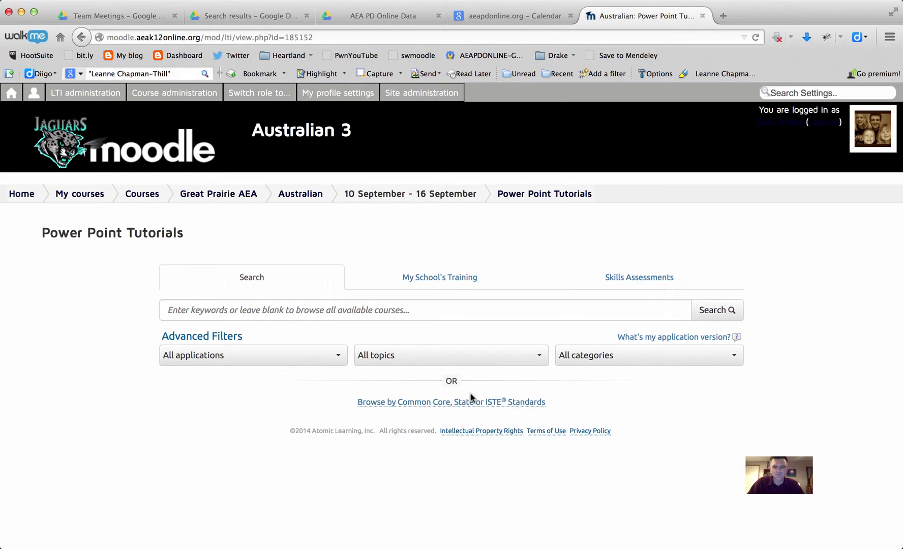
left_click(386, 308)
type("Power Point")
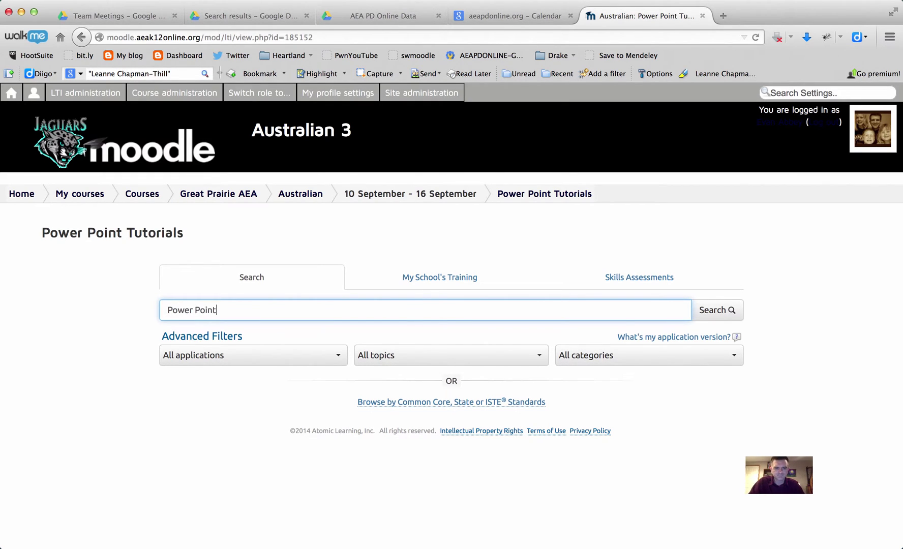
left_click(704, 312)
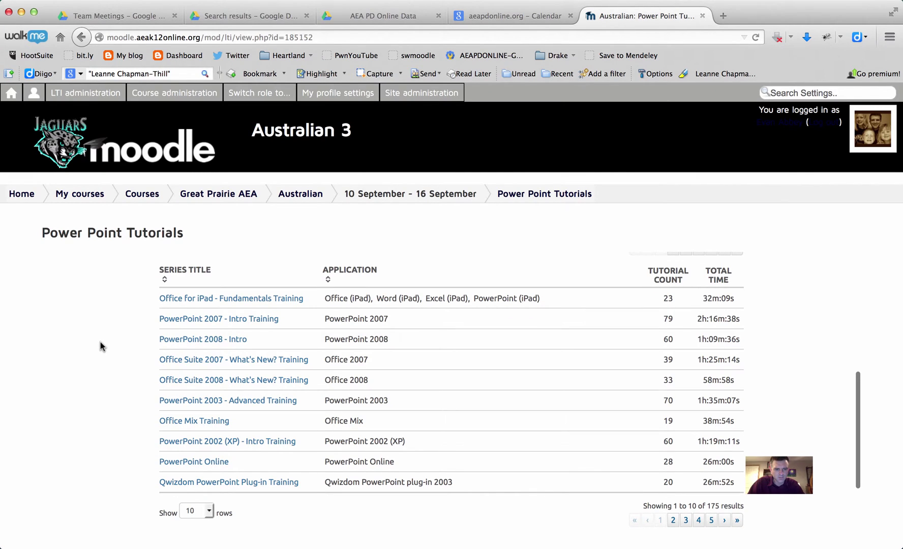
- Pick all A. Getting Started lessons plus Using the Notes Page view from PowerPoint 2008 - Intro, then submit
left_click(202, 344)
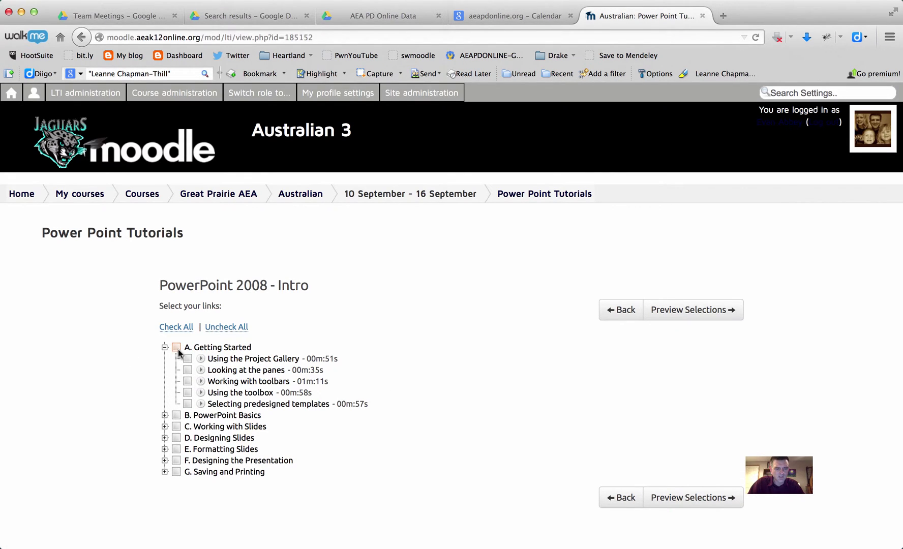
left_click(176, 348)
left_click(165, 415)
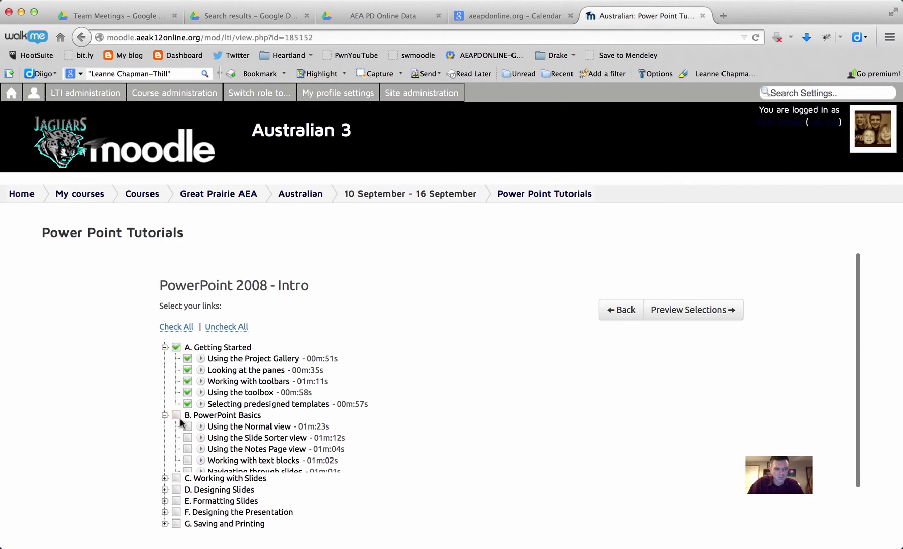
left_click(187, 451)
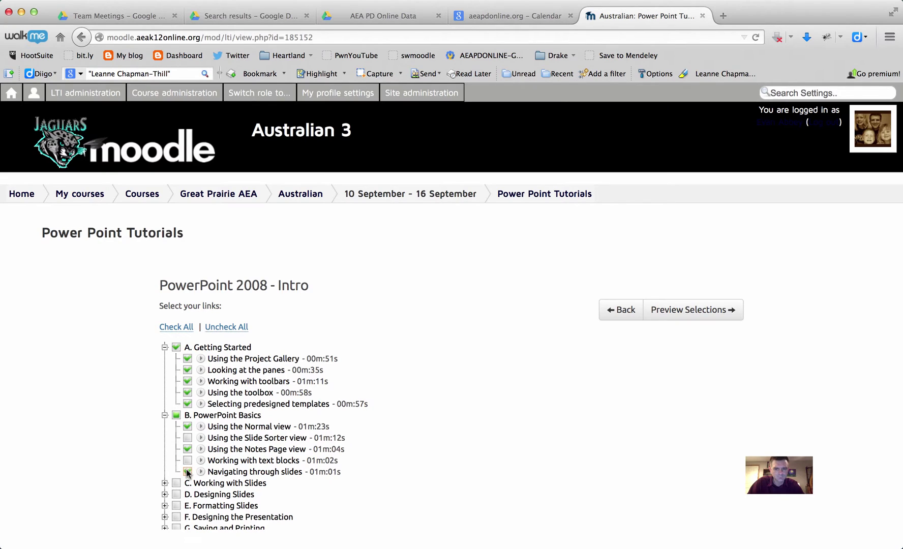
scroll(389, 454, "down", 2)
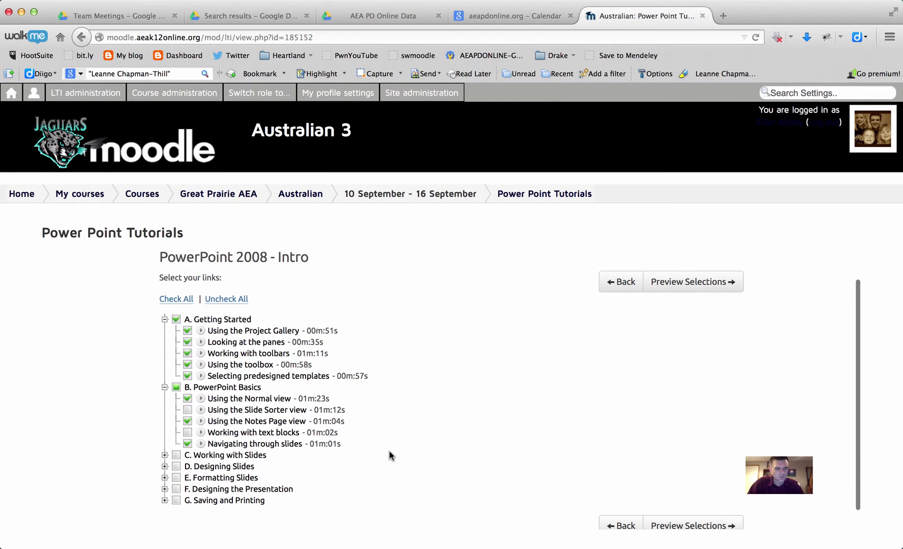
left_click(685, 283)
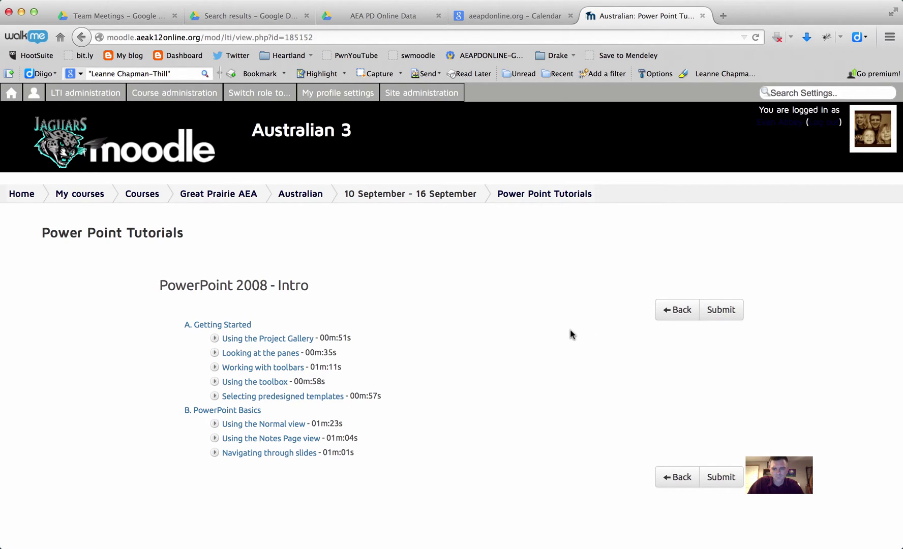
left_click(721, 312)
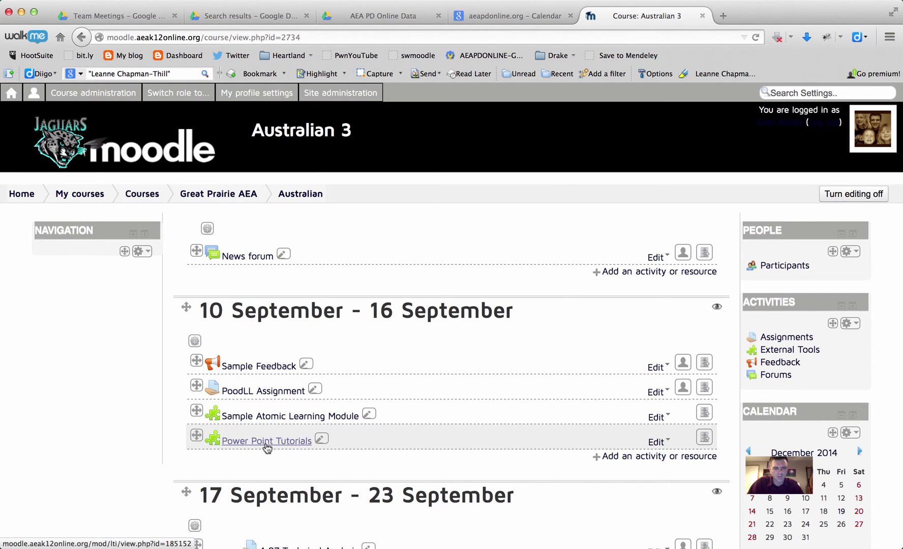
- In the student's Chrome window, go to Great Prairie > Australian 3 > Power Point Tutorials
key("super+Tab")
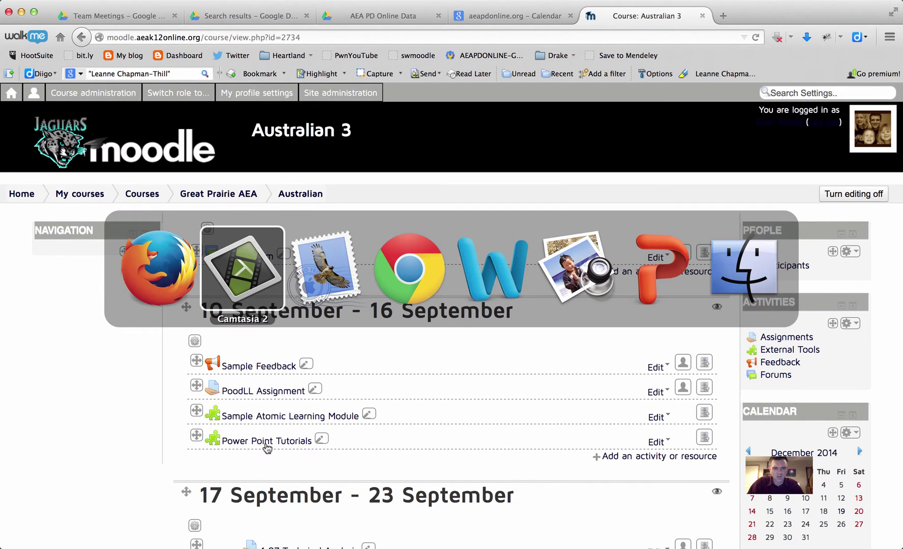
key("super+Tab")
key("super+Tab")
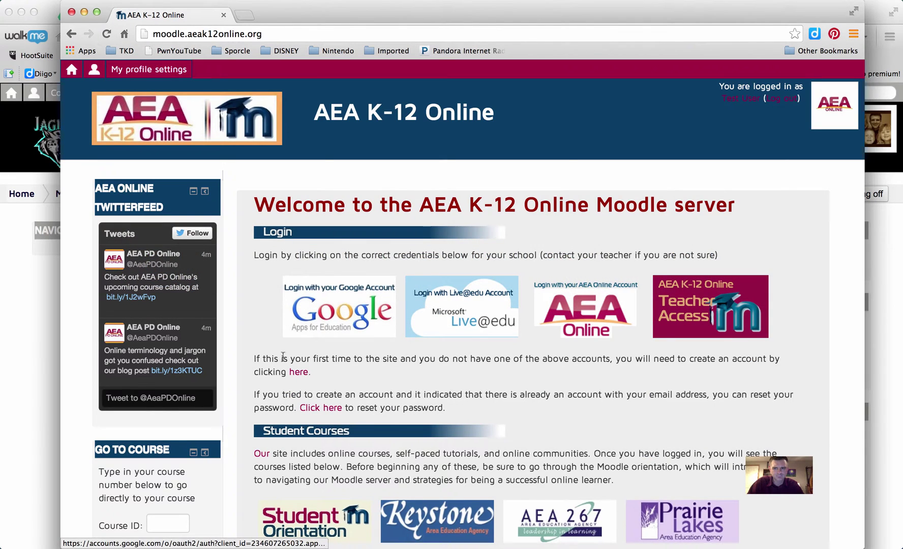
scroll(283, 357, "down", 5)
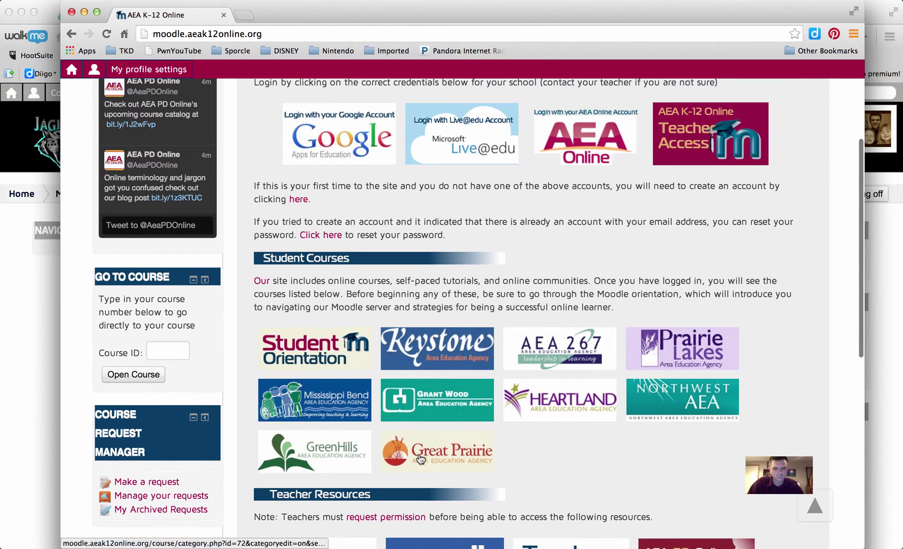
left_click(420, 459)
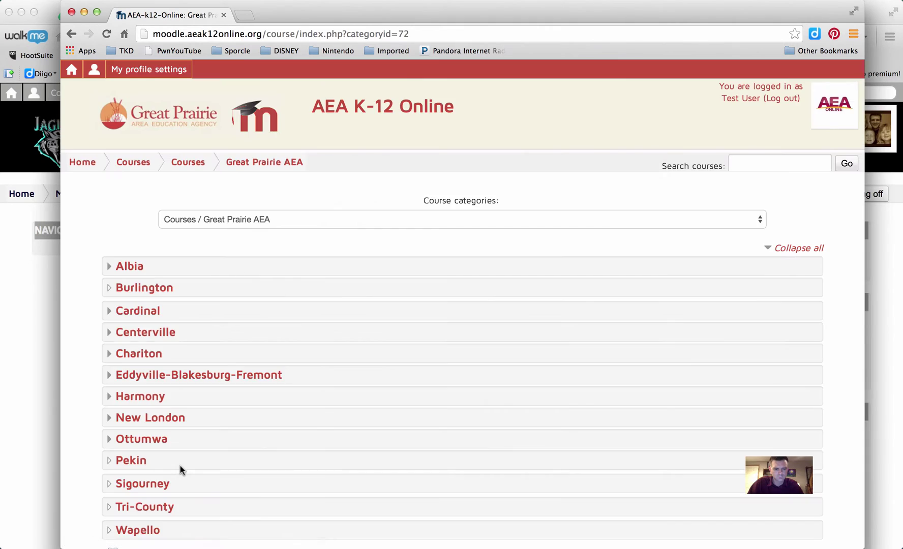
scroll(179, 468, "down", 5)
left_click(171, 346)
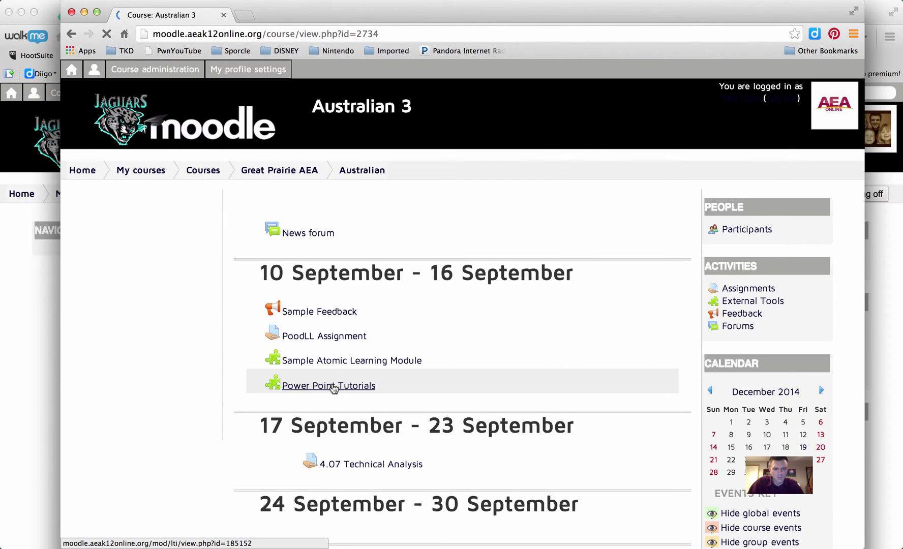
left_click(333, 386)
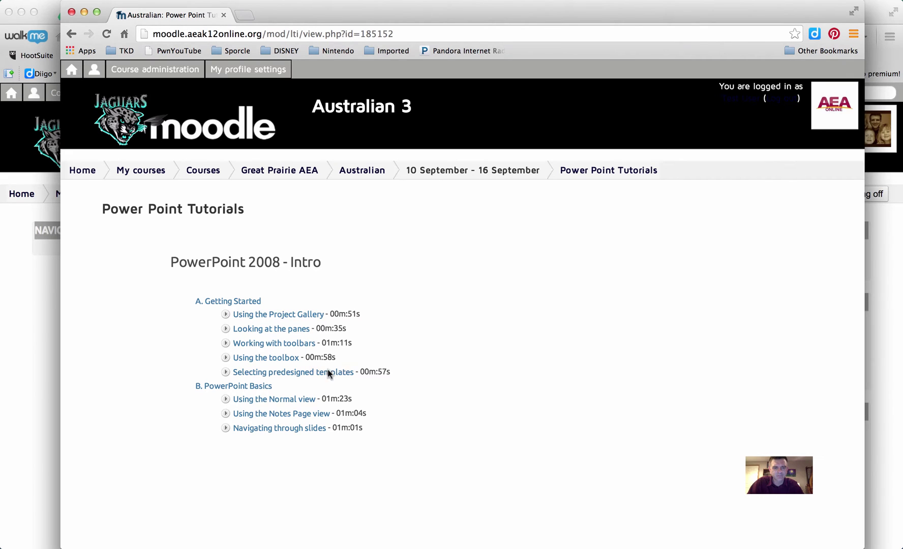
- Play the Using the Project Gallery video, pause it at 0:08, and turn captions off
left_click(289, 315)
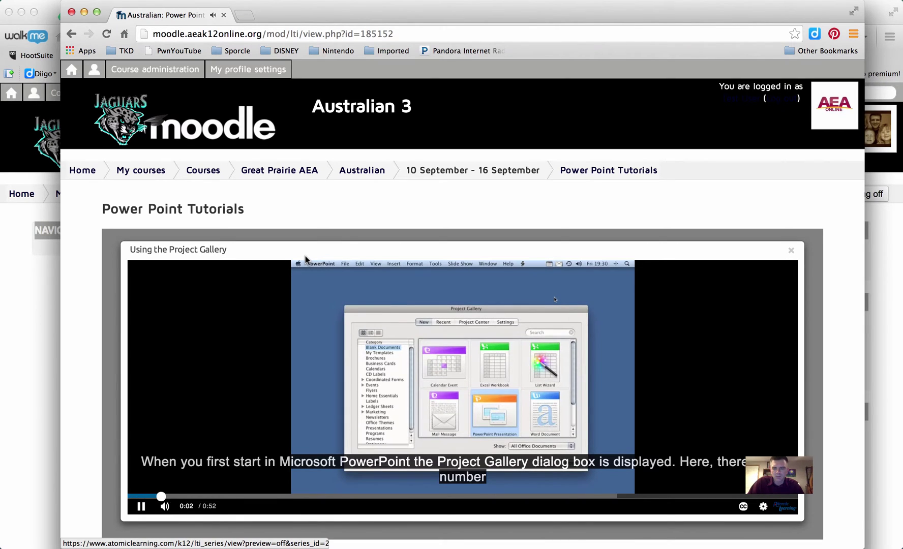
key("XF86AudioLowerVolume")
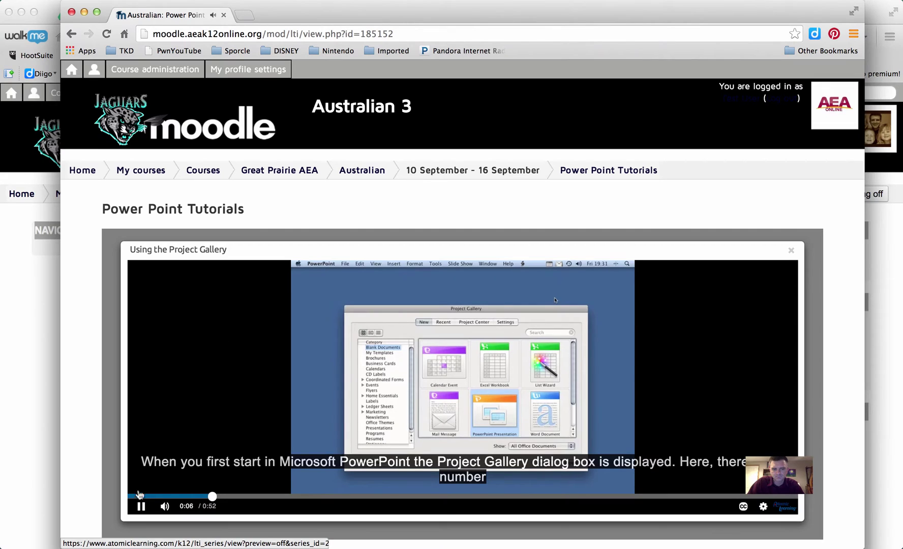
left_click(140, 507)
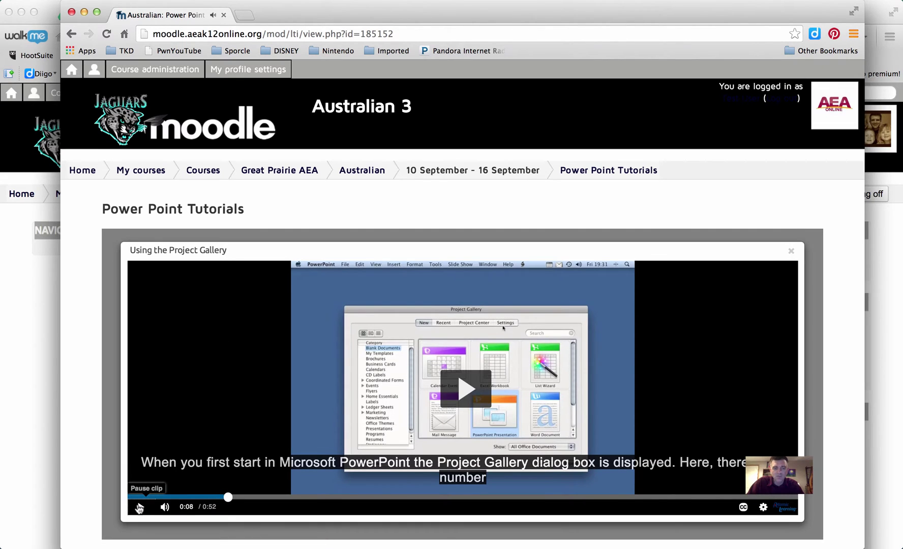
left_click(139, 507)
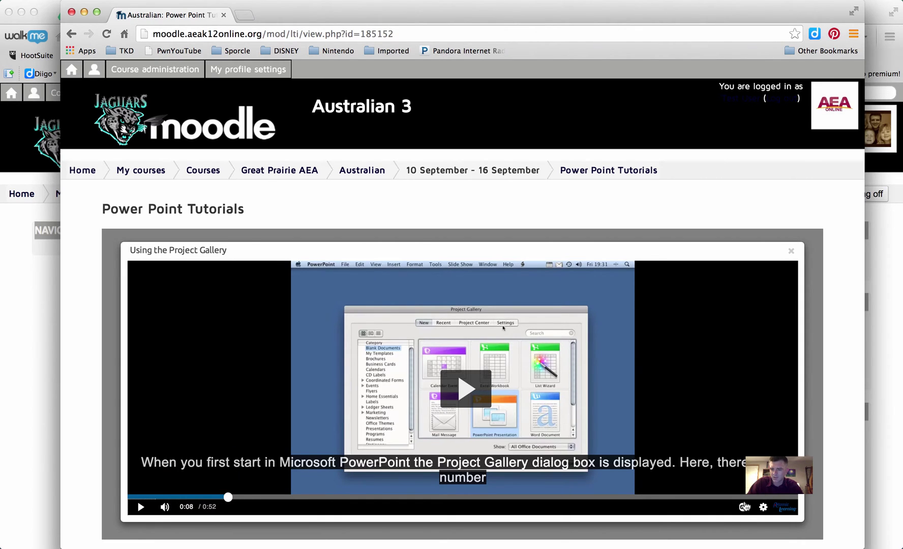
mouse_move(744, 508)
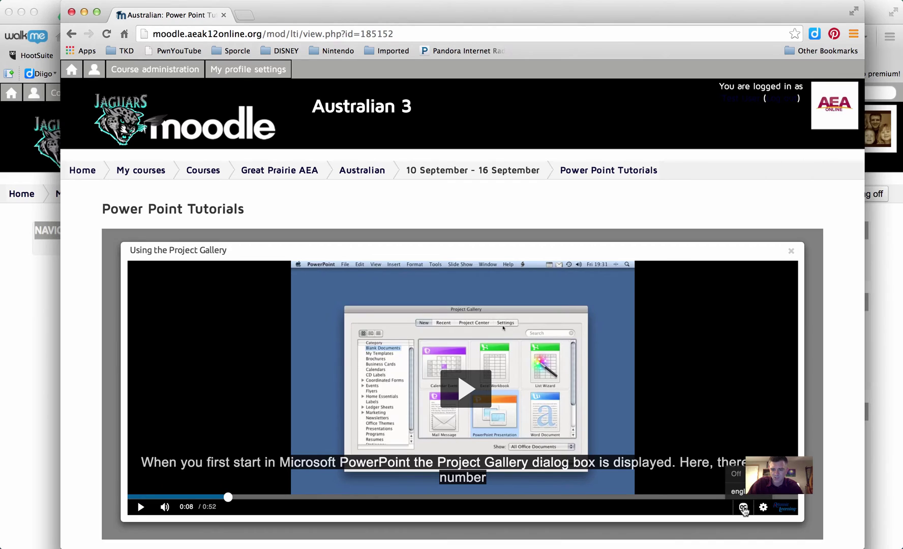
left_click(738, 475)
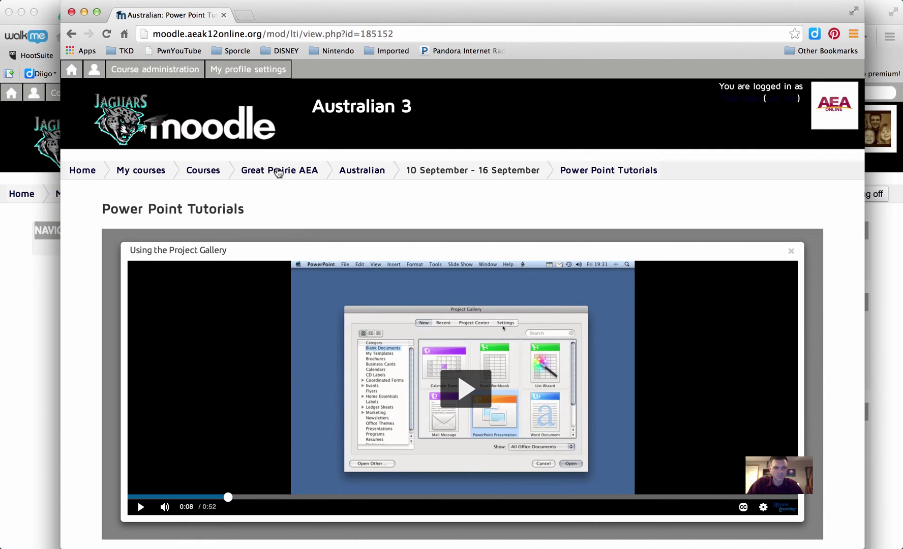
- Return to Australian 3 and open the Sample Atomic Learning Module as the student
left_click(371, 170)
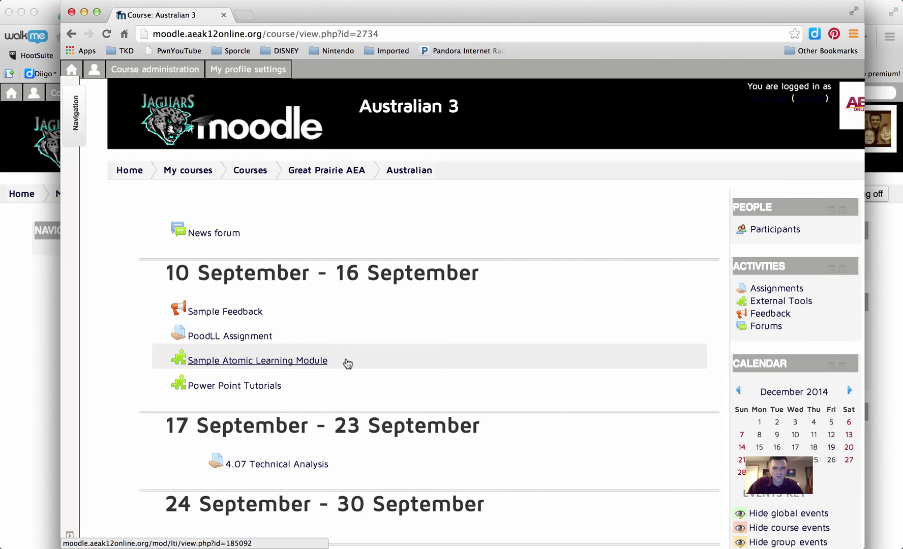
left_click(309, 361)
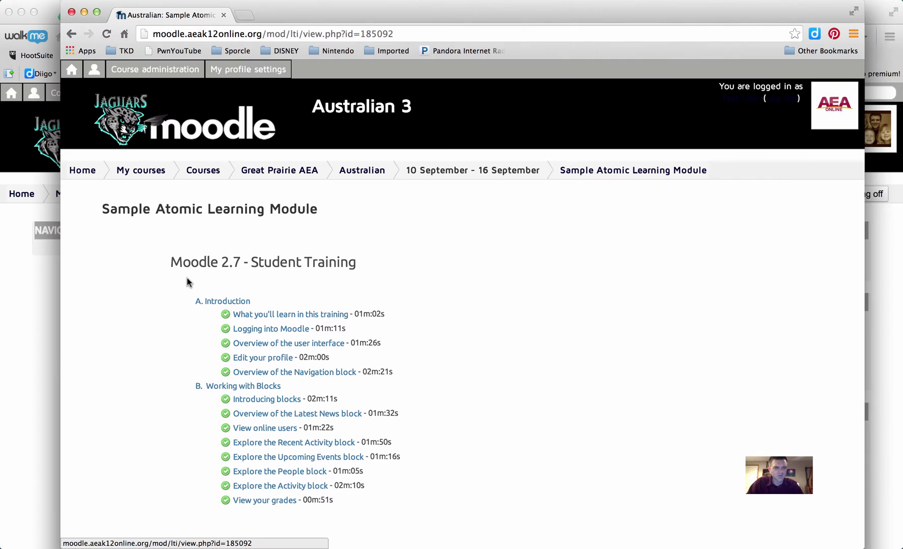
- In the teacher's Firefox window, open Sample Atomic Learning Module and its LTI Submissions page
left_click(41, 313)
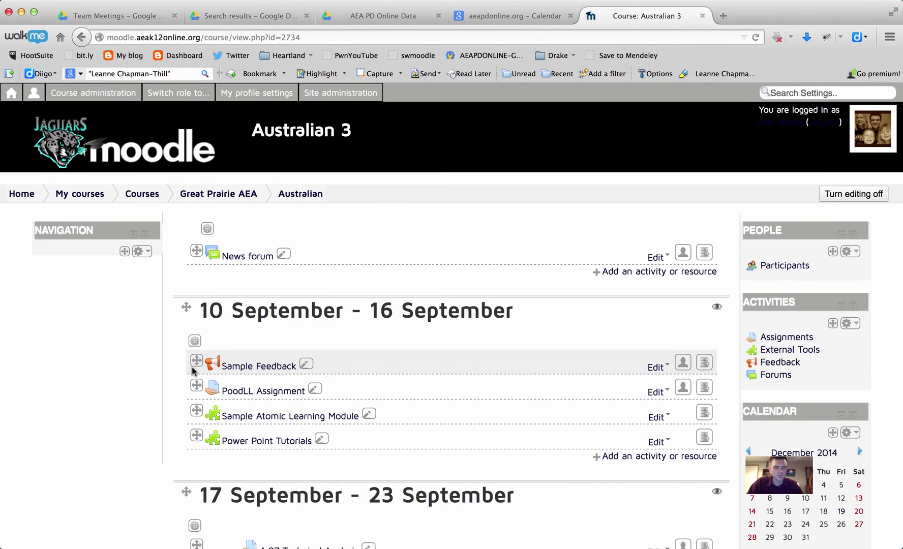
left_click(255, 416)
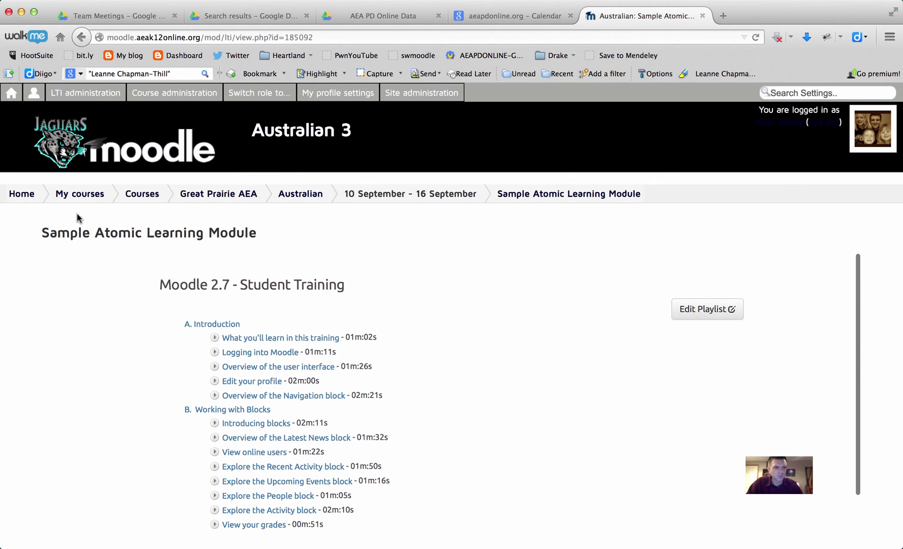
mouse_move(71, 93)
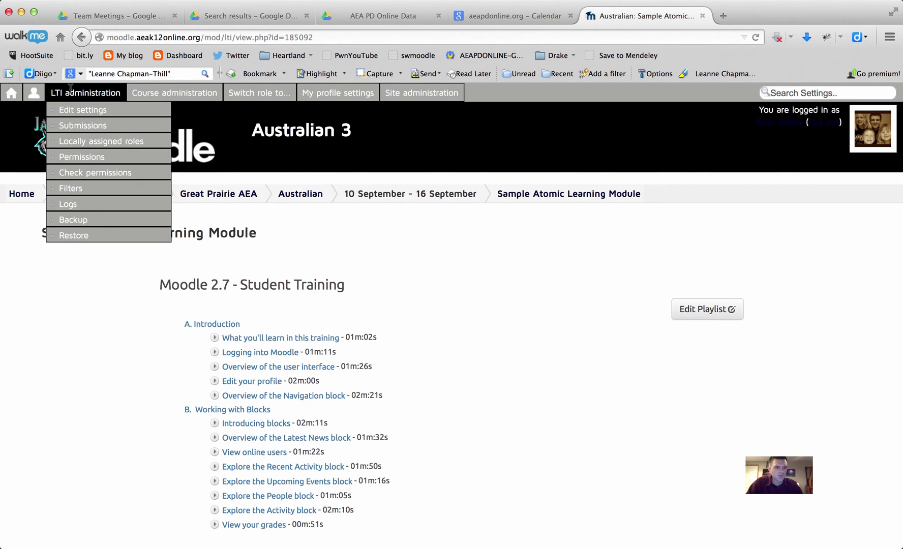
left_click(75, 129)
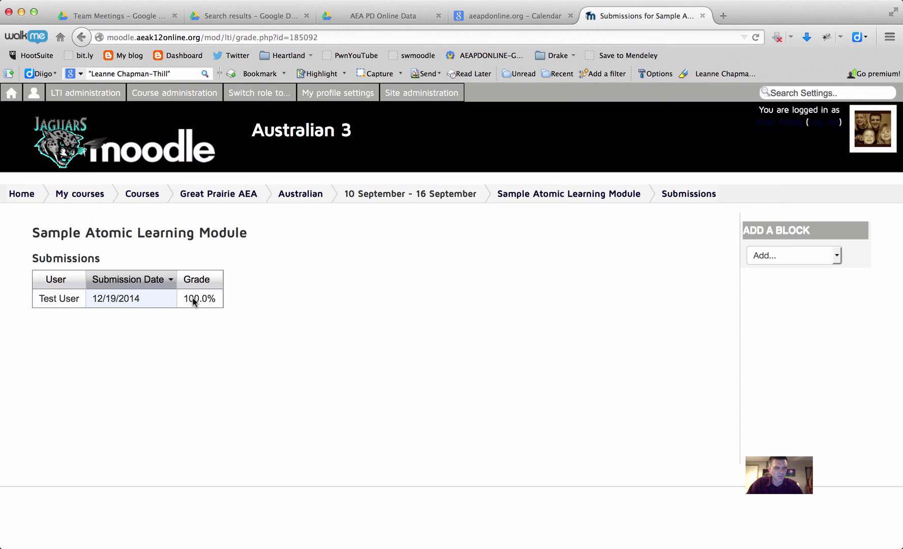
- Open the Australian 3 Grader report showing the test student's 100.00 module grade
mouse_move(197, 101)
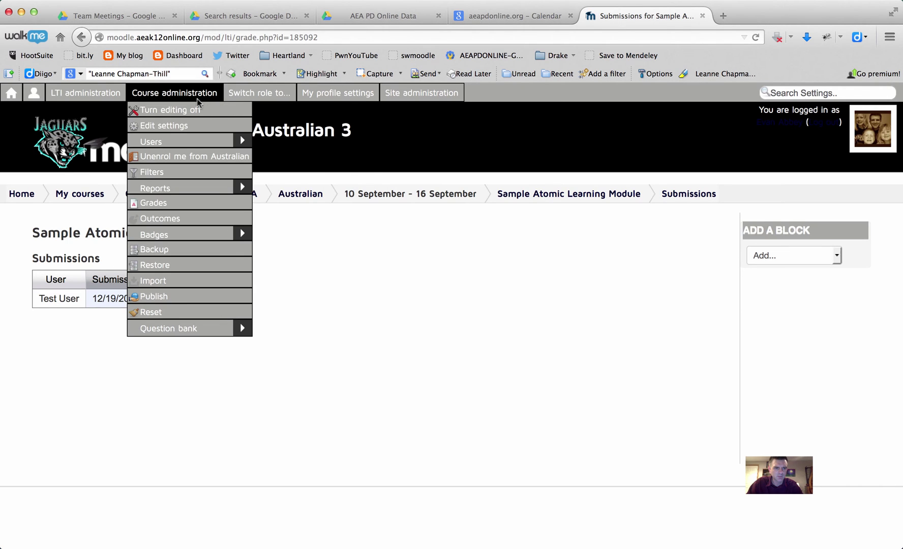
left_click(160, 206)
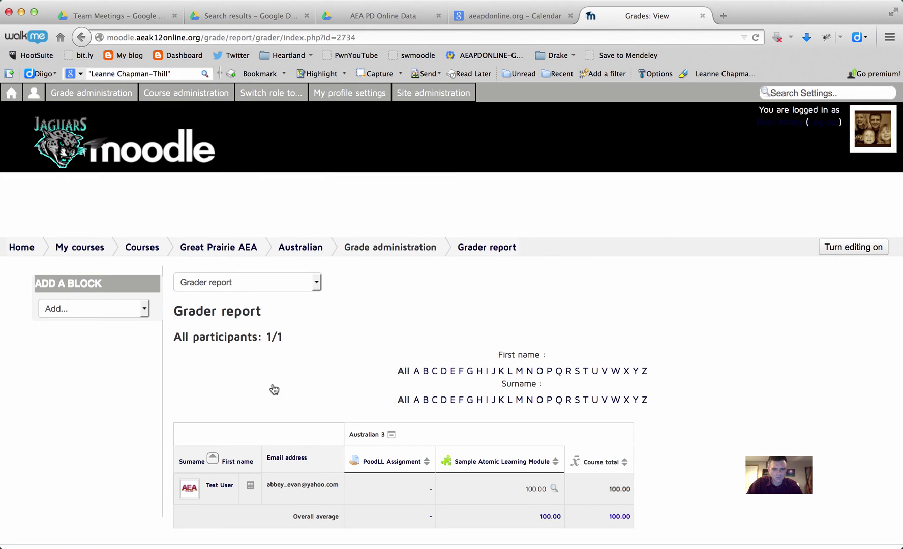
scroll(274, 389, "down", 1)
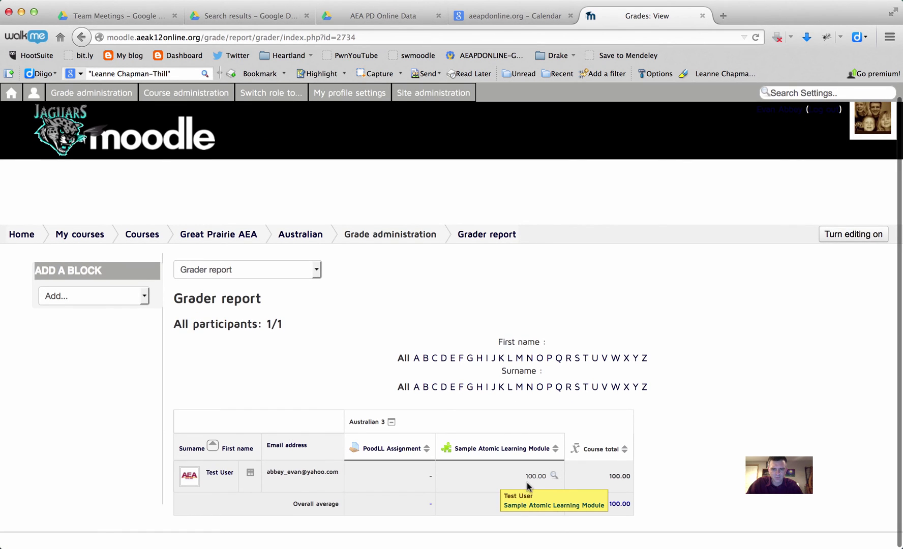